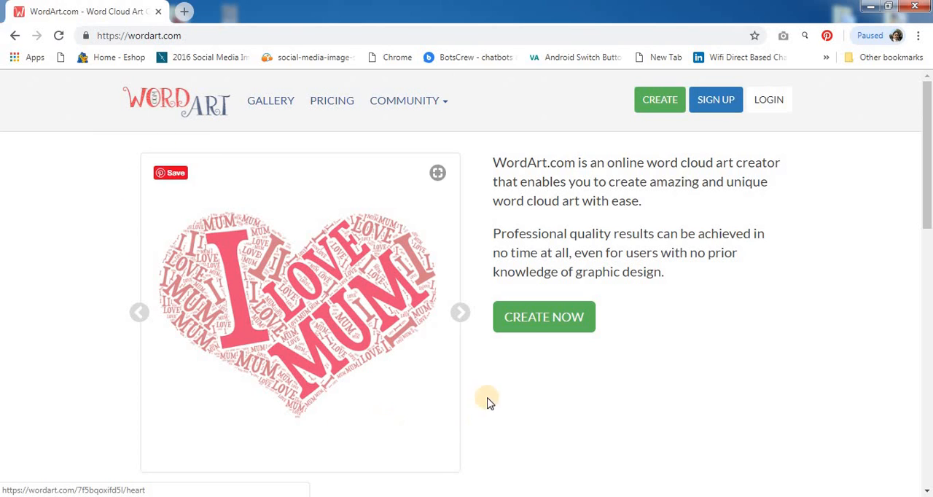
Start creating a new word art and open the shape library to view its categories.
{"action": "left_click", "coordinate": [548, 328]}
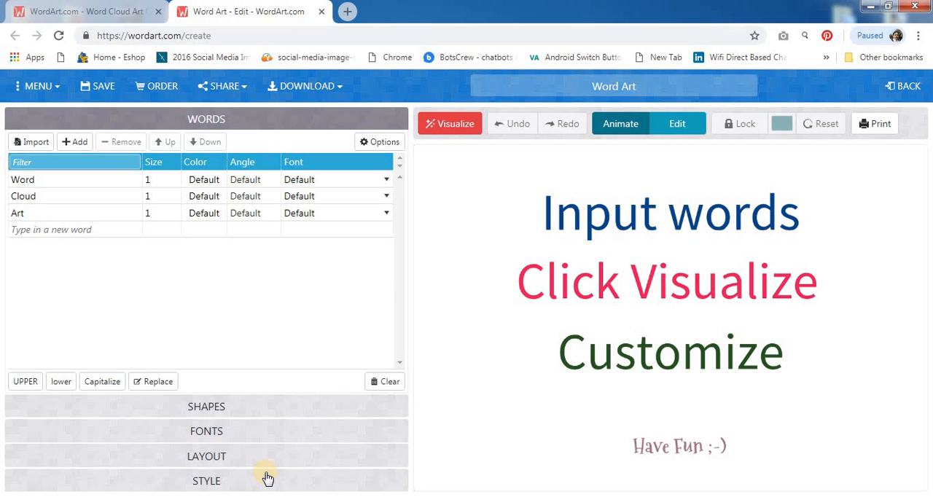
{"action": "left_click", "coordinate": [207, 408]}
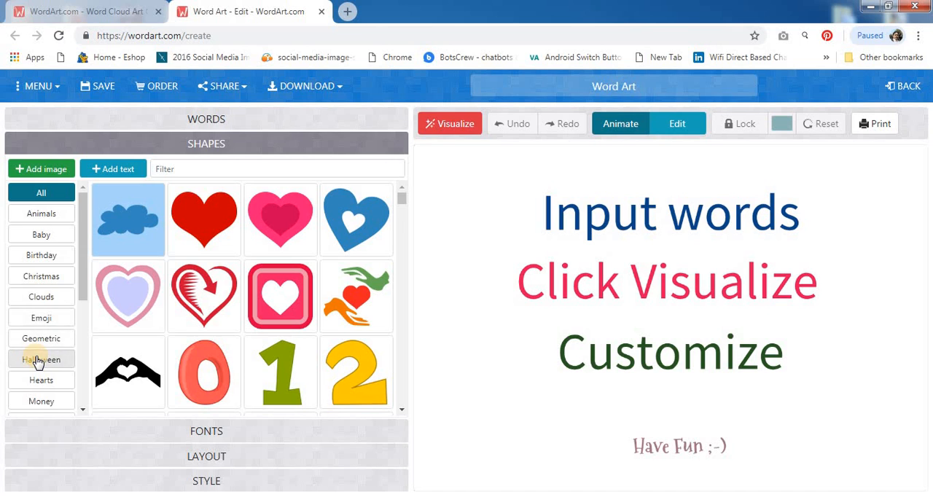
{"action": "scroll", "coordinate": [37, 362], "scroll_direction": "down", "scroll_amount": 3}
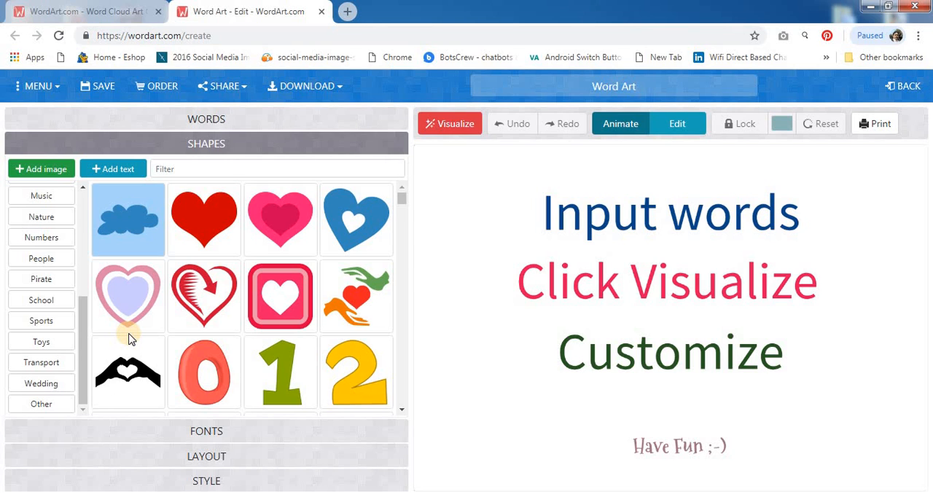
Add the image 22222 from the computer's Desktop as the word cloud shape, accepting its image customization.
{"action": "left_click", "coordinate": [46, 169]}
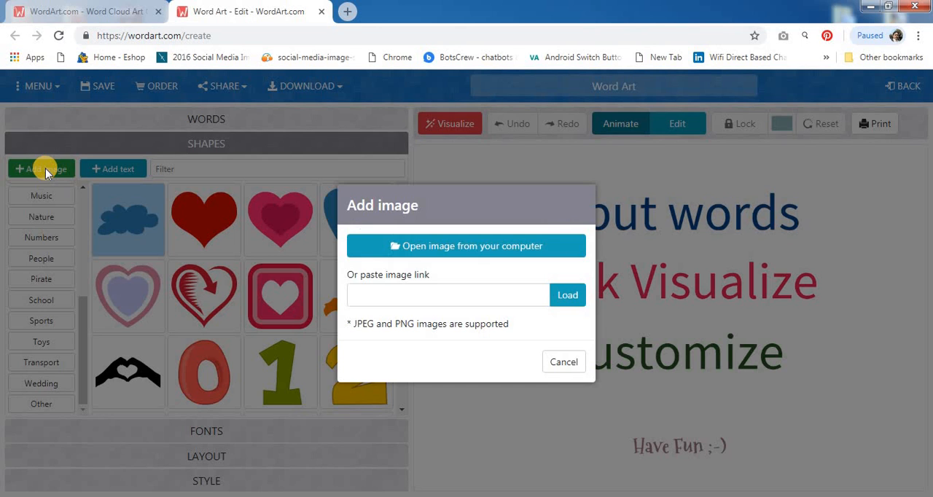
{"action": "left_click", "coordinate": [457, 248]}
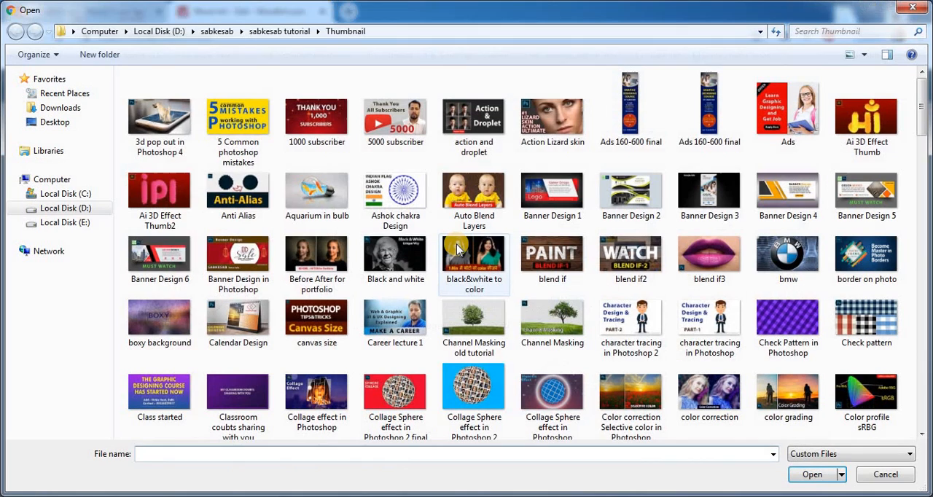
{"action": "left_click", "coordinate": [56, 122]}
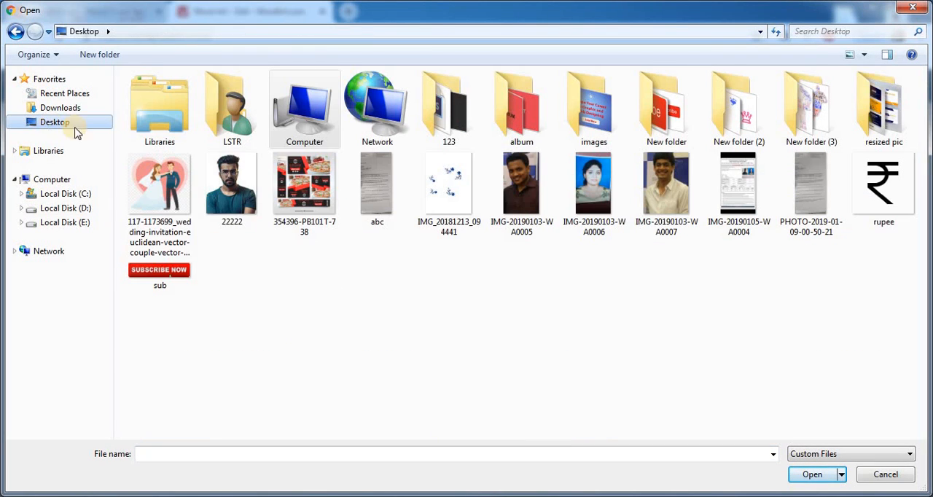
{"action": "left_click", "coordinate": [227, 193]}
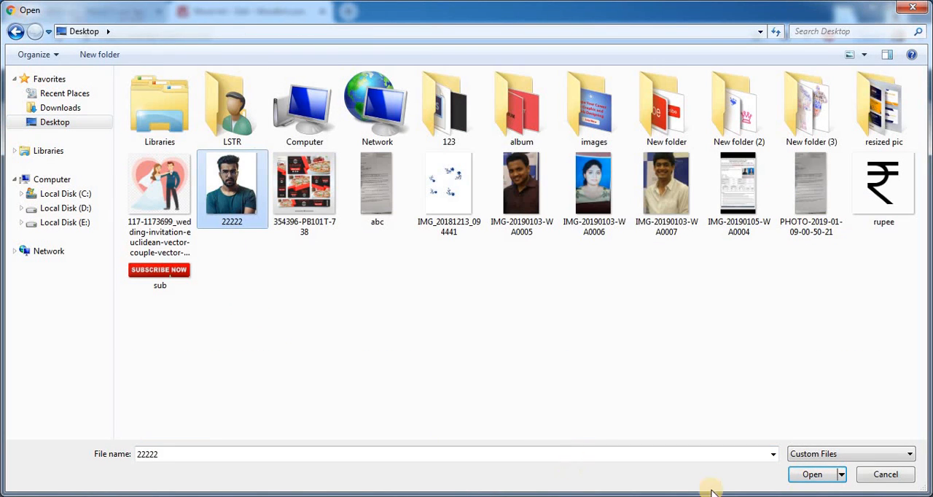
{"action": "left_click", "coordinate": [822, 475]}
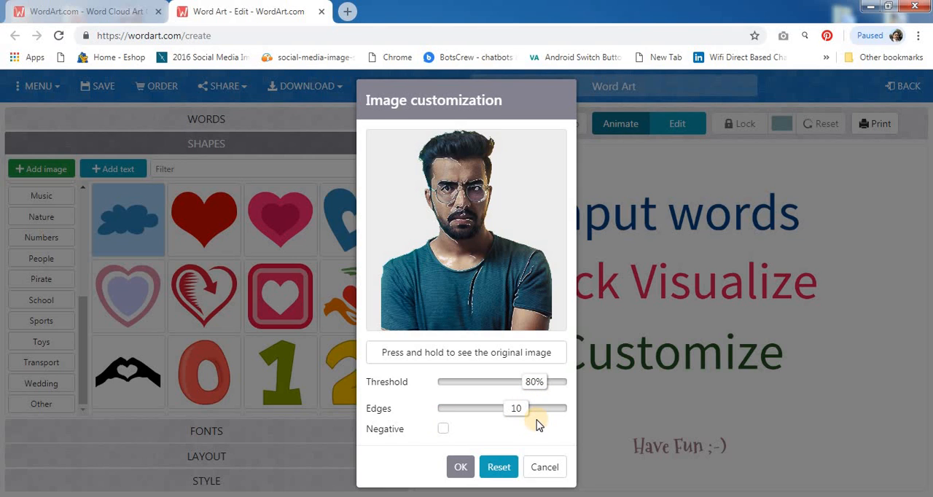
{"action": "left_click", "coordinate": [456, 467]}
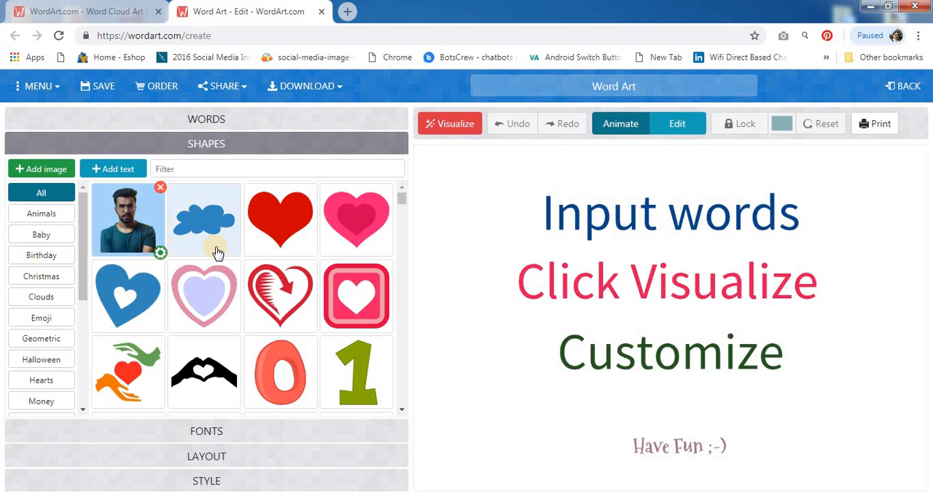
Replace the word list by importing the copied paragraph about love, with common words and numbers removed and stemming on.
{"action": "left_click", "coordinate": [207, 121]}
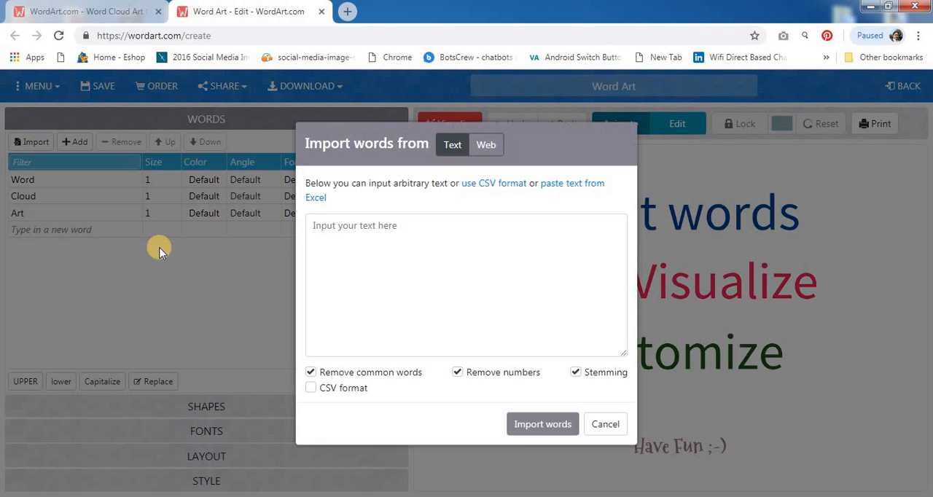
{"action": "left_click", "coordinate": [364, 235]}
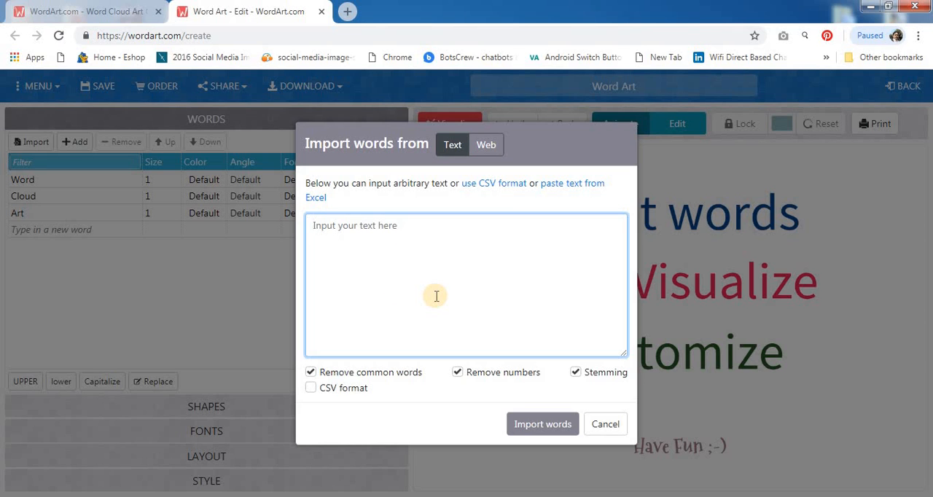
{"action": "key", "text": "ctrl+v"}
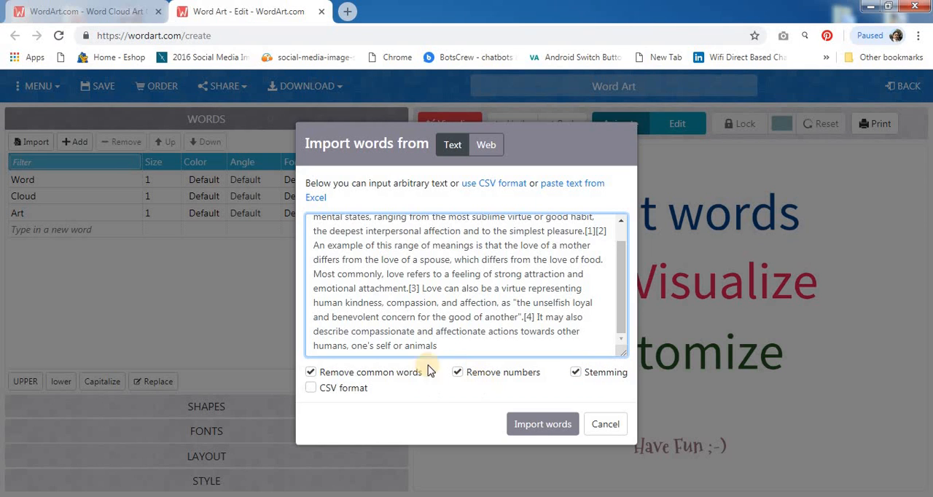
{"action": "left_click", "coordinate": [537, 426]}
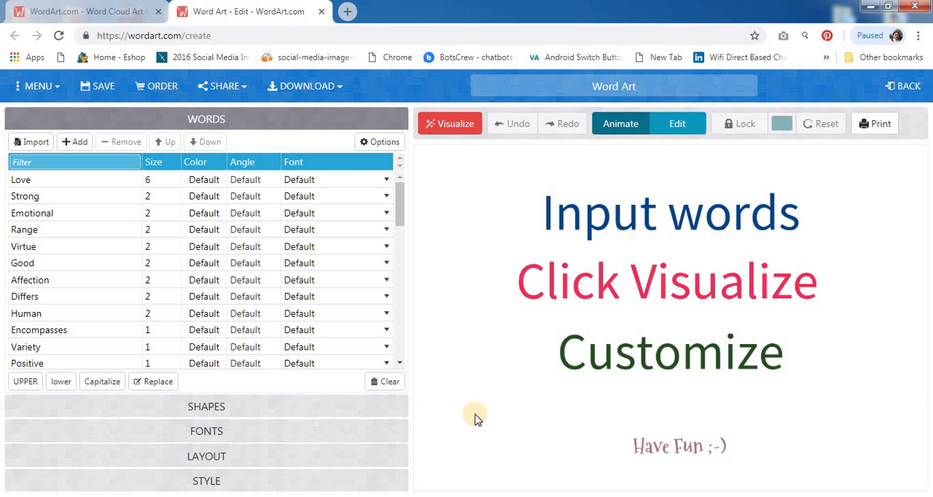
Choose Lobster as the font for the word cloud.
{"action": "left_click", "coordinate": [198, 433]}
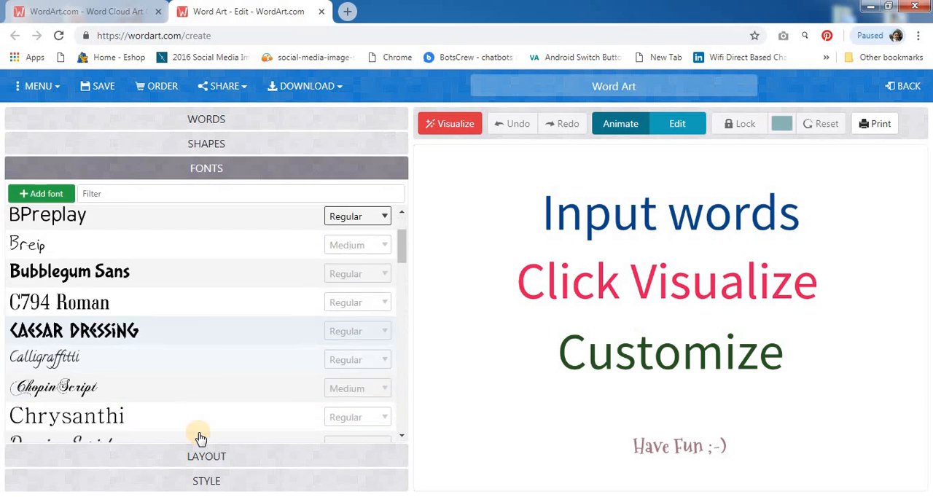
{"action": "scroll", "coordinate": [200, 429], "scroll_direction": "down", "scroll_amount": 5}
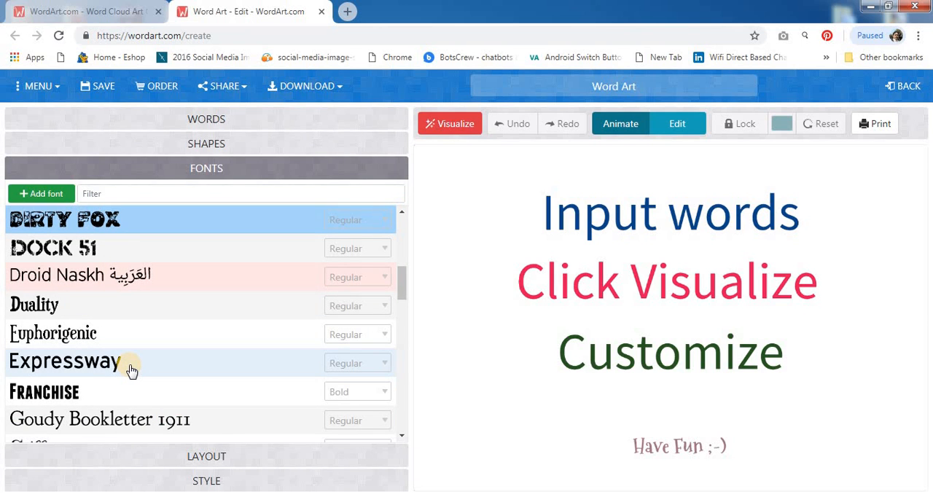
{"action": "scroll", "coordinate": [131, 368], "scroll_direction": "down", "scroll_amount": 3}
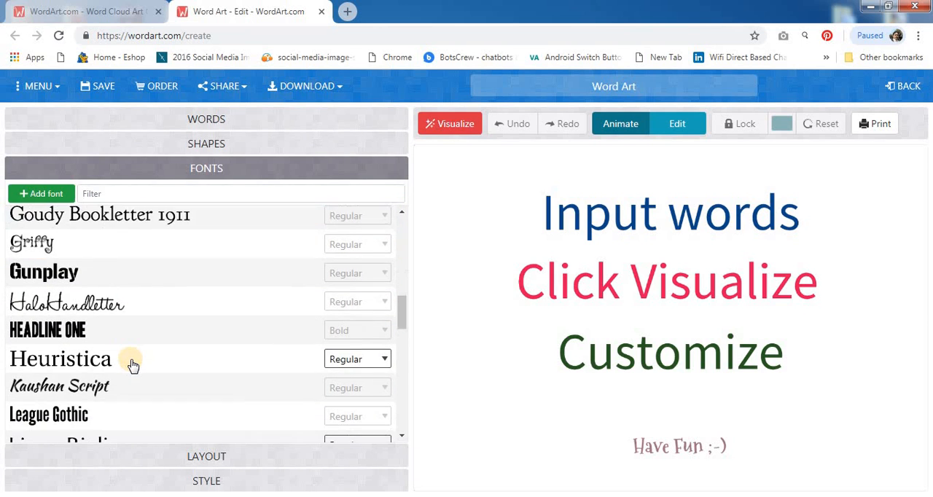
{"action": "scroll", "coordinate": [132, 364], "scroll_direction": "down", "scroll_amount": 3}
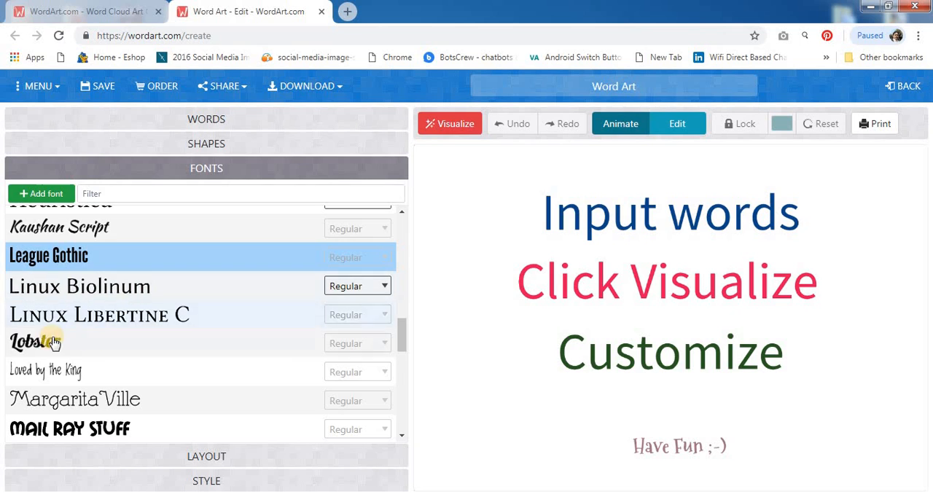
{"action": "left_click", "coordinate": [52, 349]}
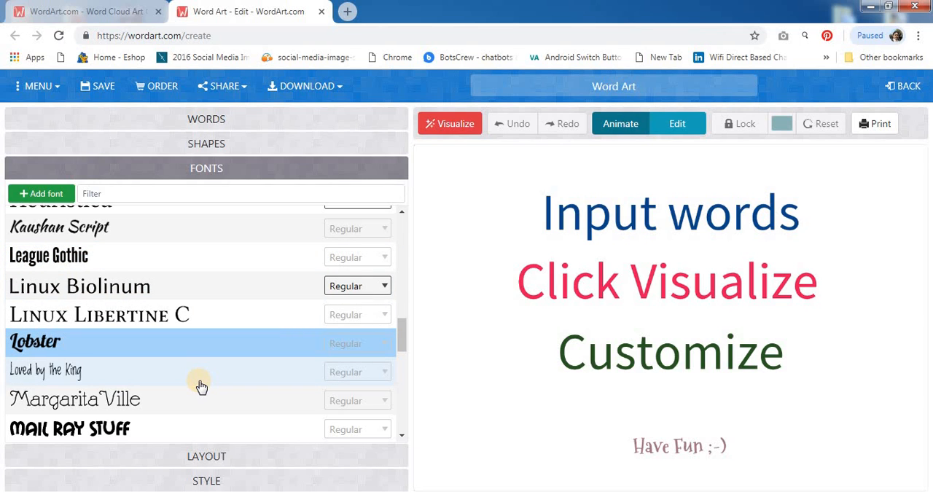
Use the Horizontal layout and define the words amount as 501.
{"action": "left_click", "coordinate": [203, 459]}
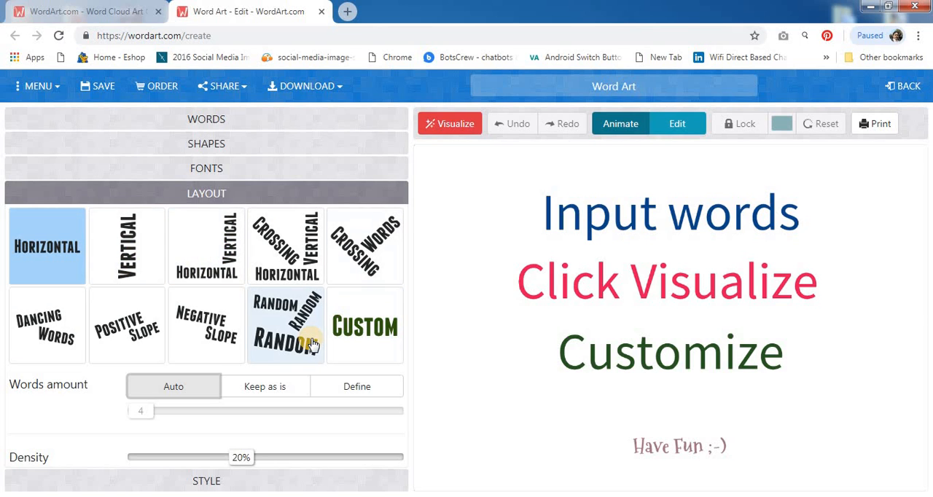
{"action": "left_click", "coordinate": [55, 268]}
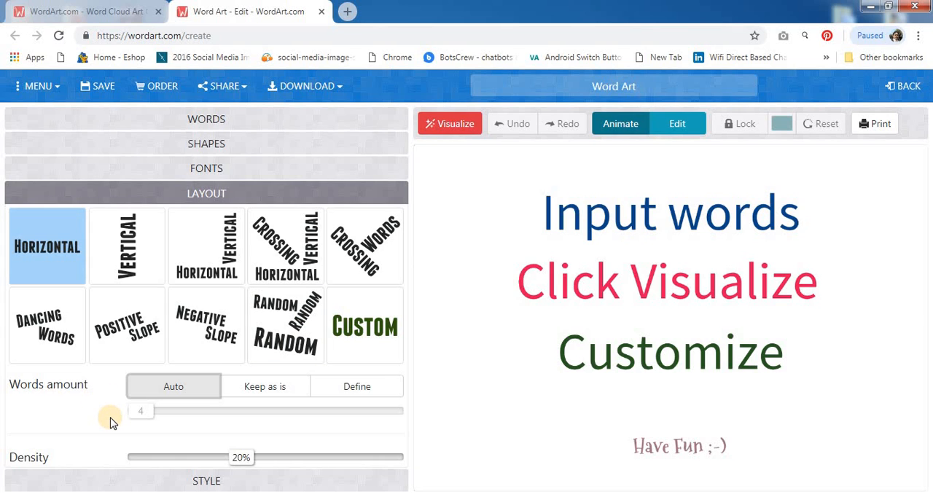
{"action": "left_click", "coordinate": [346, 393]}
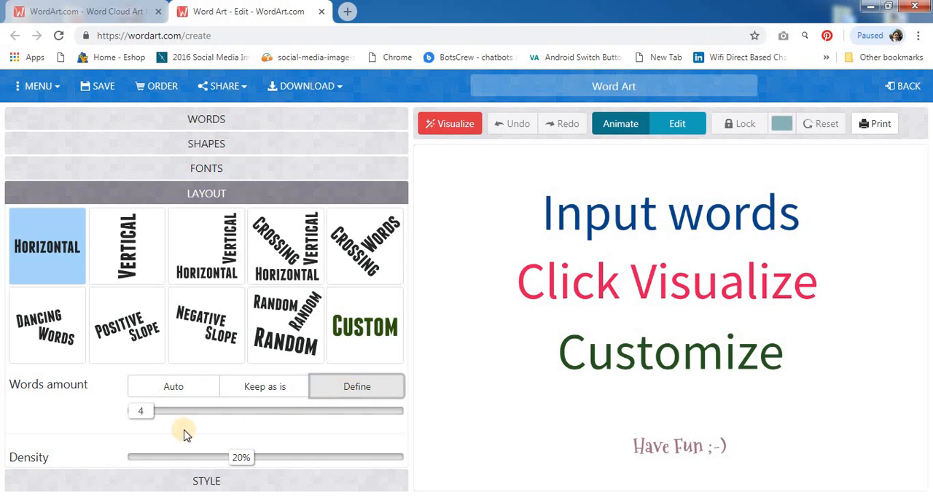
{"action": "left_click_drag", "start_coordinate": [143, 415], "coordinate": [267, 424]}
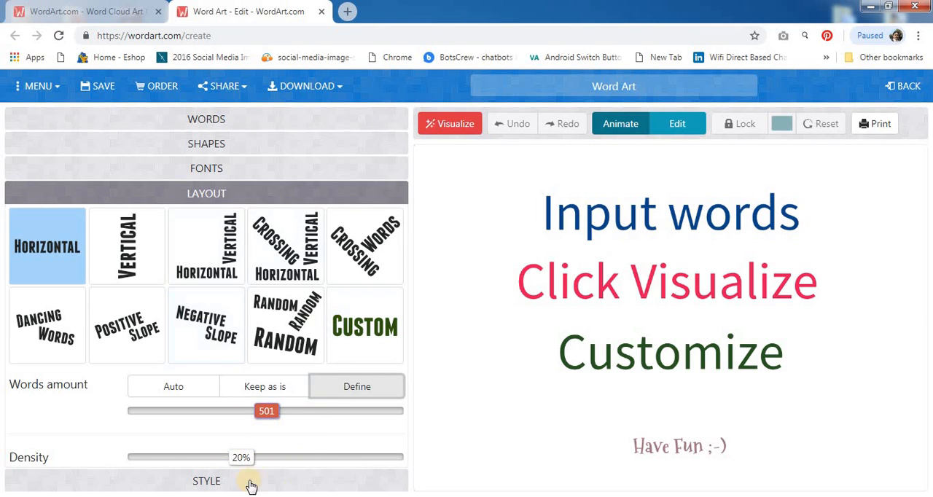
Set the background image to 3% and the color emphasis to 13%, and visualize the word cloud.
{"action": "left_click", "coordinate": [203, 483]}
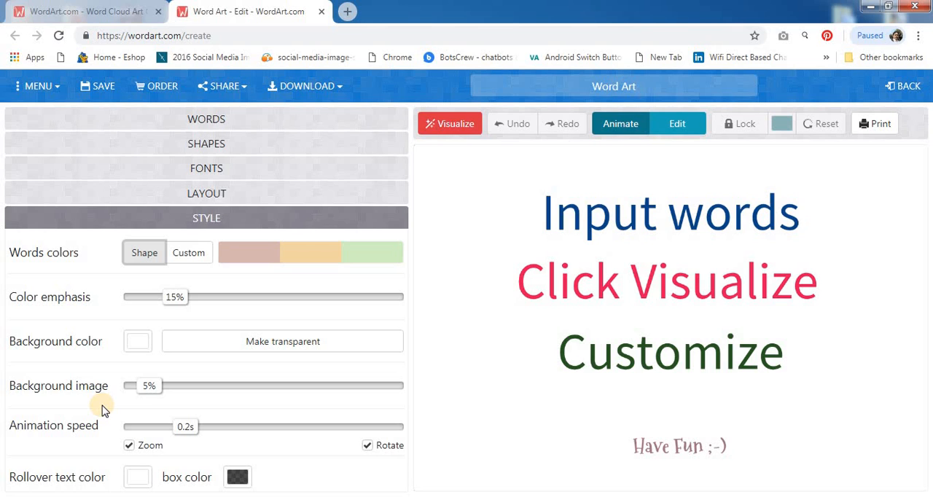
{"action": "left_click_drag", "start_coordinate": [133, 387], "coordinate": [147, 397]}
{"action": "mouse_move", "coordinate": [180, 308]}
{"action": "left_mouse_down"}
{"action": "mouse_move", "coordinate": [194, 304]}
{"action": "mouse_move", "coordinate": [174, 307]}
{"action": "left_mouse_up"}
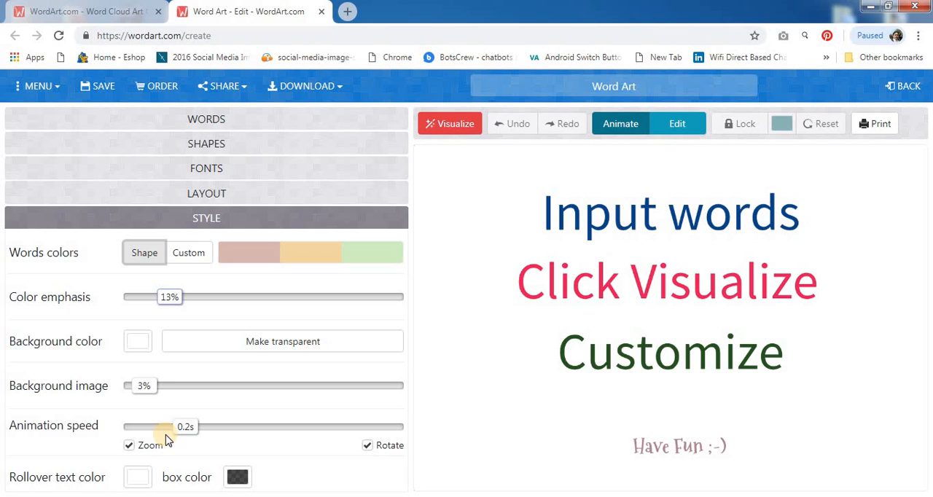
{"action": "left_click", "coordinate": [455, 124]}
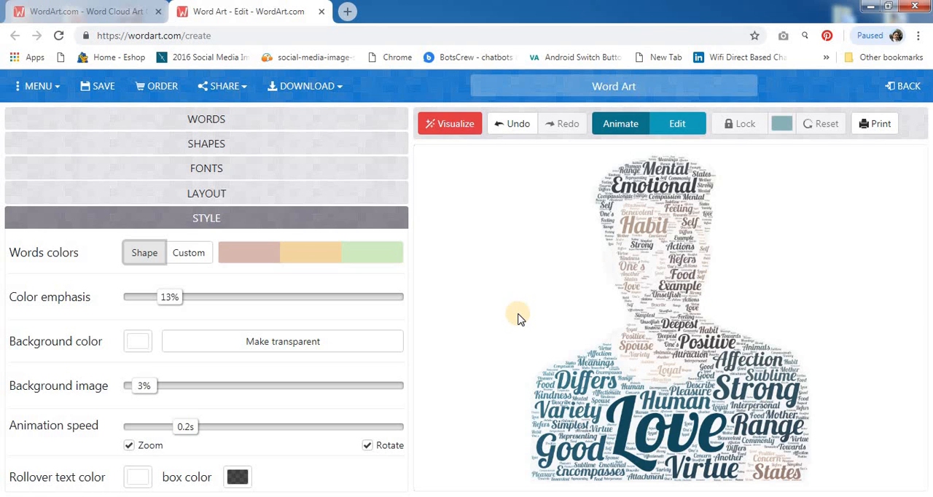
Switch the words colors to Custom and remove all three existing colors from the palette.
{"action": "left_click", "coordinate": [189, 256]}
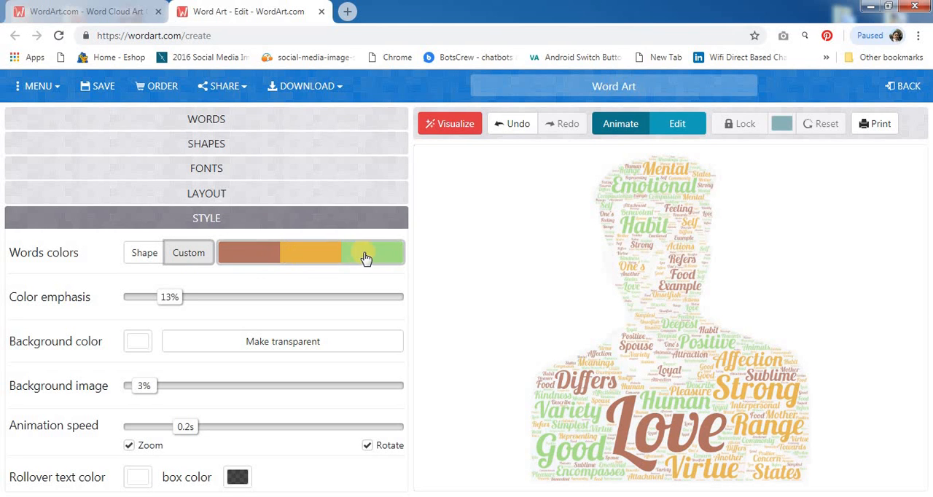
{"action": "left_click", "coordinate": [263, 251]}
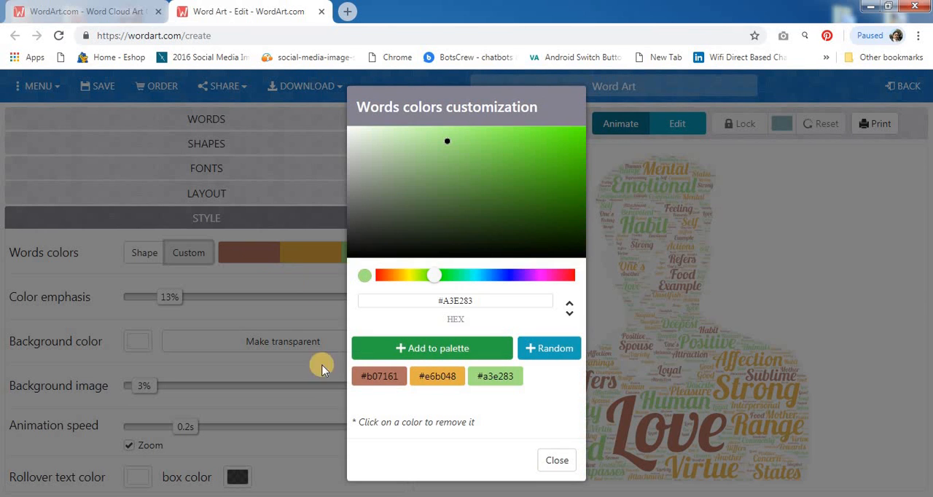
{"action": "left_click", "coordinate": [397, 380]}
{"action": "left_click", "coordinate": [446, 377]}
{"action": "left_click", "coordinate": [387, 375]}
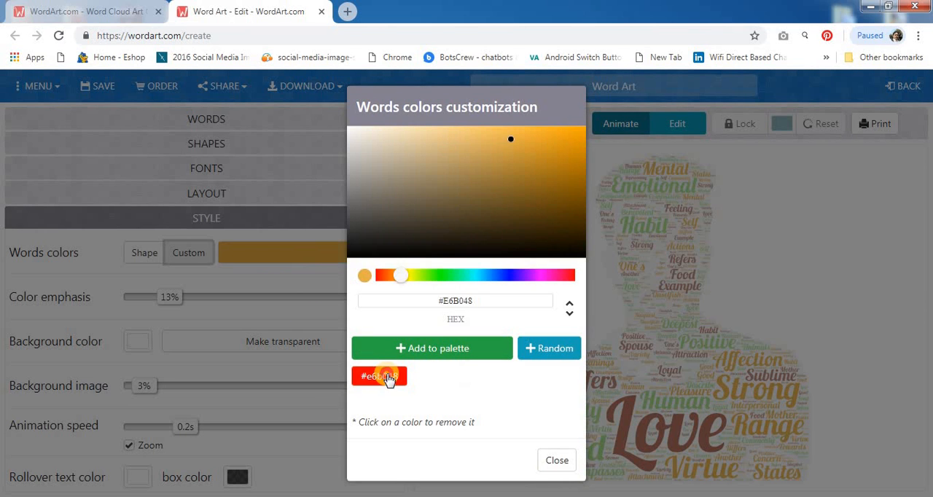
Pick the dark red #a12004 and add it to the words color palette.
{"action": "left_click", "coordinate": [389, 275]}
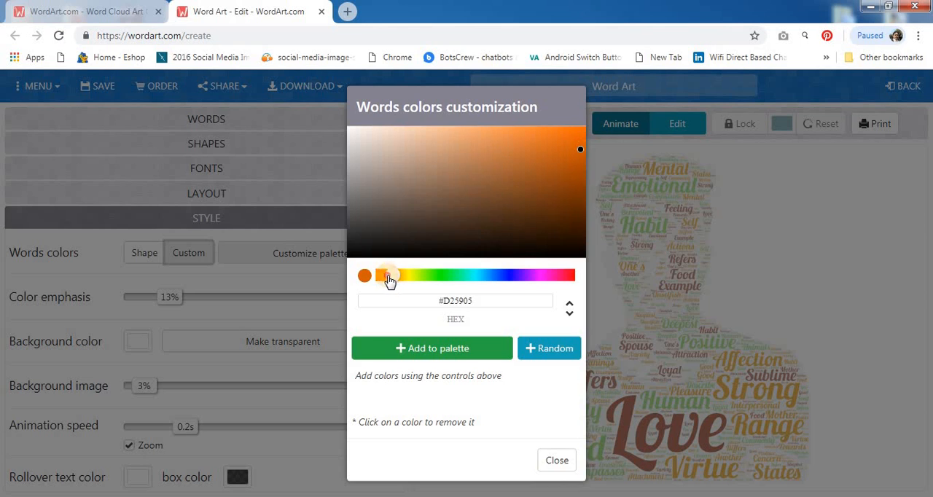
{"action": "left_click_drag", "start_coordinate": [389, 281], "coordinate": [383, 286]}
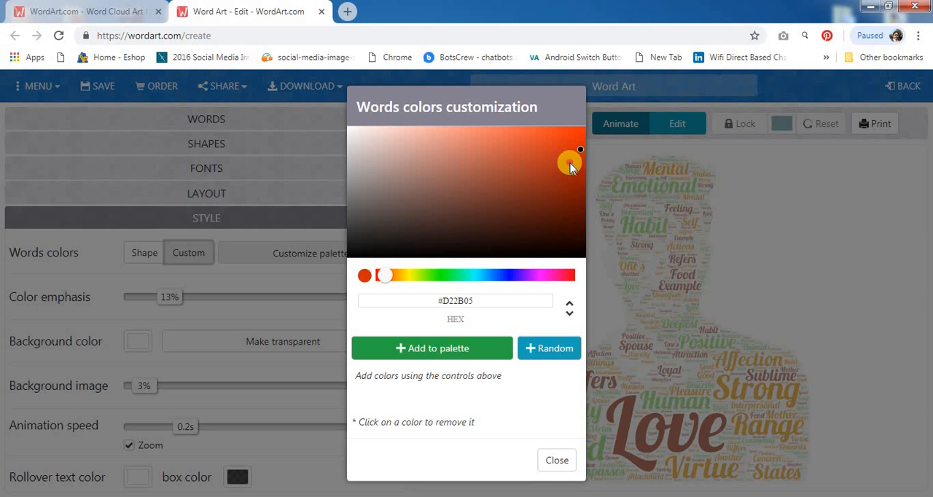
{"action": "mouse_move", "coordinate": [570, 167]}
{"action": "left_mouse_down"}
{"action": "mouse_move", "coordinate": [578, 163]}
{"action": "mouse_move", "coordinate": [580, 179]}
{"action": "left_mouse_up"}
{"action": "left_click", "coordinate": [440, 351]}
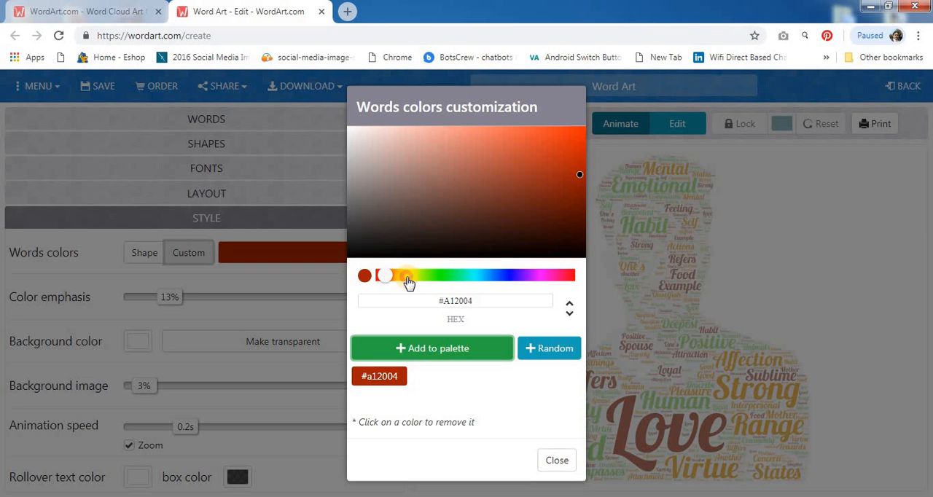
Pick the golden yellow #c89800 and add it to the words color palette.
{"action": "left_click_drag", "start_coordinate": [408, 283], "coordinate": [402, 281]}
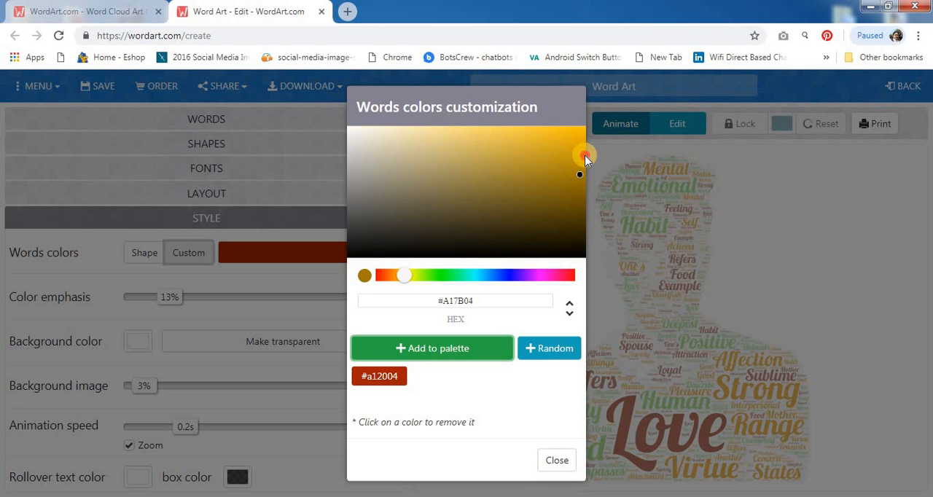
{"action": "left_click_drag", "start_coordinate": [587, 155], "coordinate": [584, 154]}
{"action": "left_click", "coordinate": [433, 349]}
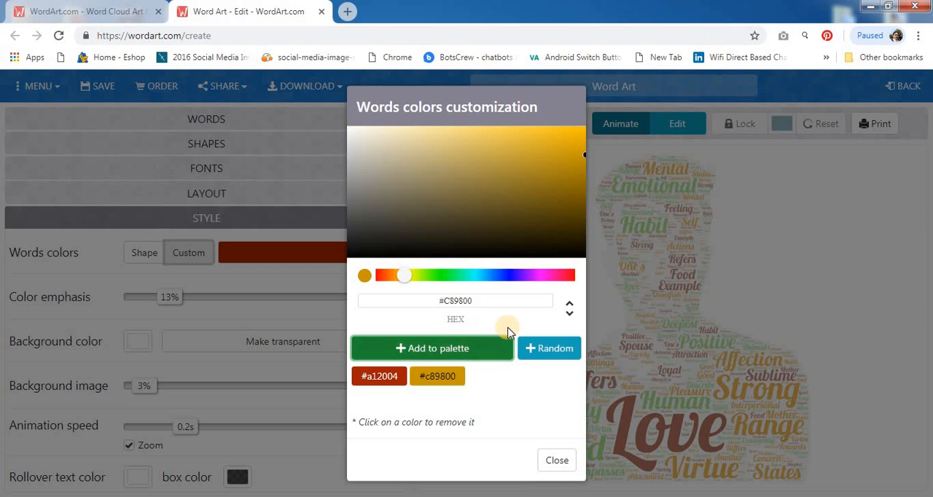
Pick the teal #00a98d and add it to the words color palette.
{"action": "left_click", "coordinate": [473, 275]}
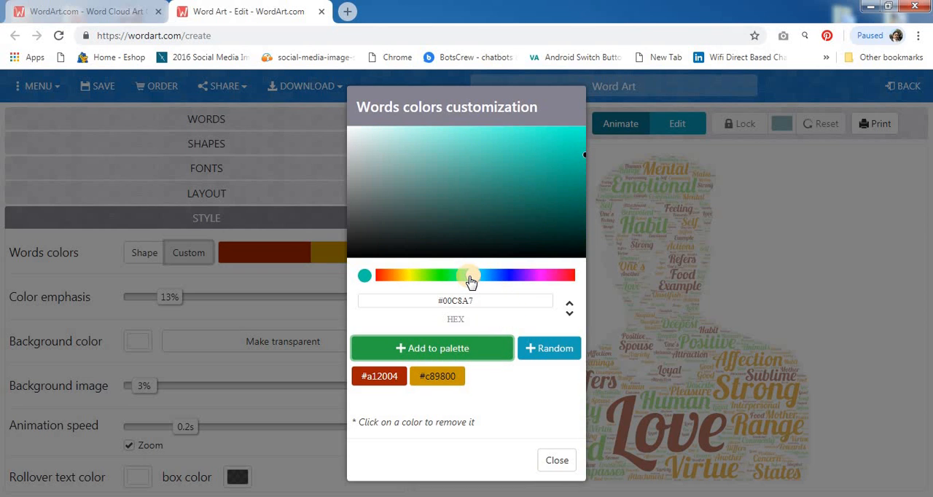
{"action": "left_click_drag", "start_coordinate": [586, 170], "coordinate": [584, 171]}
{"action": "left_click", "coordinate": [453, 347]}
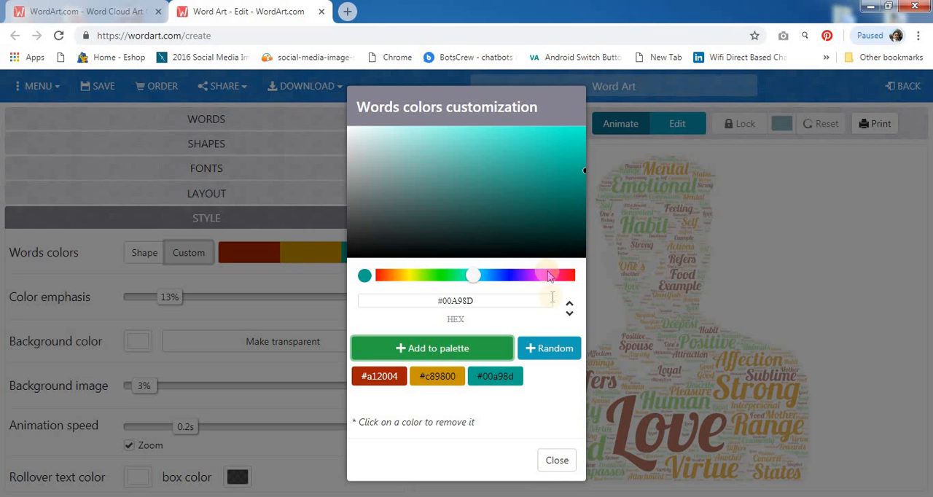
Pick the bright red #cb0019, add it to the words color palette, and finish the color customization.
{"action": "left_click", "coordinate": [570, 275]}
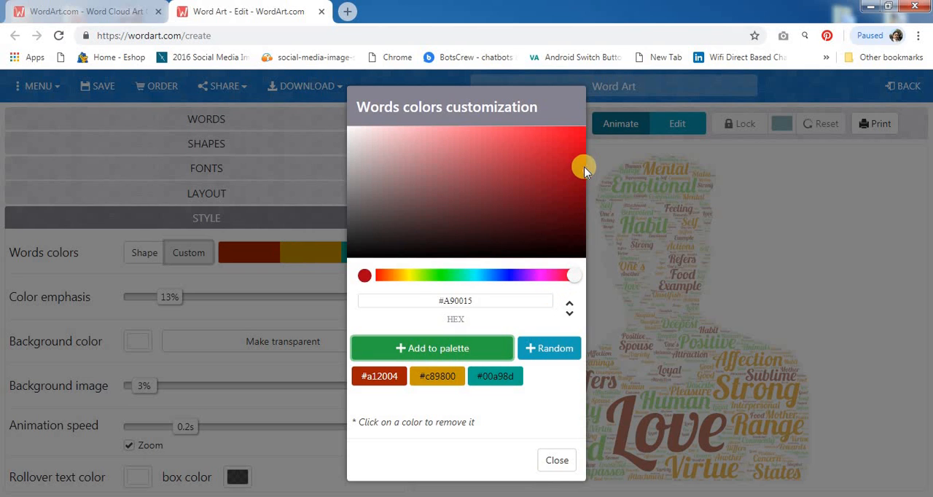
{"action": "left_click_drag", "start_coordinate": [582, 153], "coordinate": [585, 153]}
{"action": "left_click", "coordinate": [442, 349]}
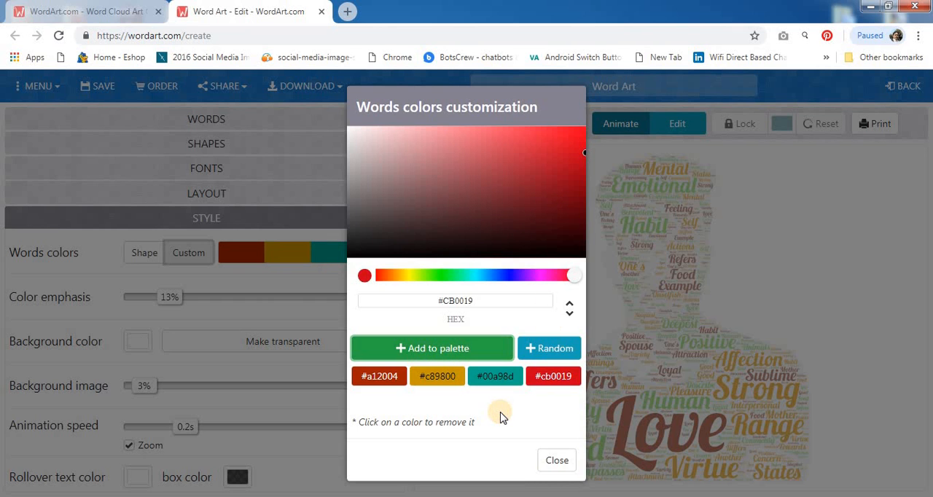
{"action": "left_click", "coordinate": [558, 463]}
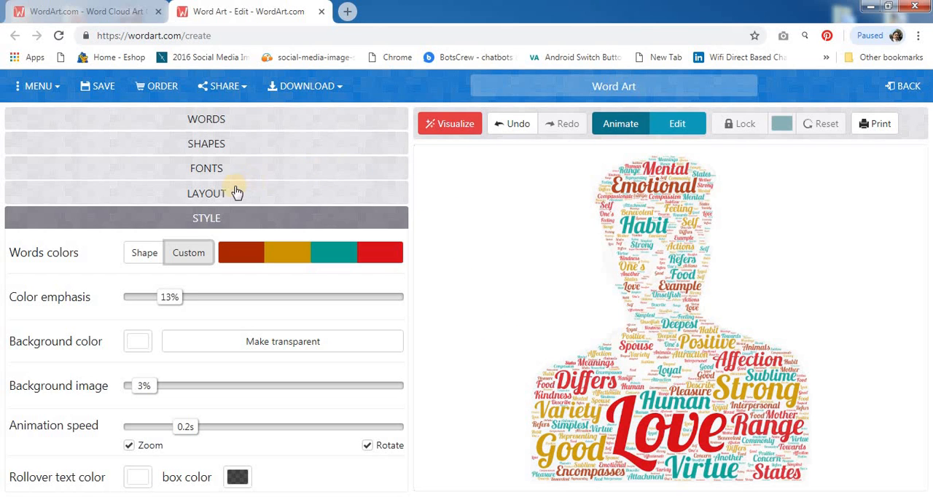
Try the Random word layout by regenerating the word cloud with it.
{"action": "left_click", "coordinate": [203, 197]}
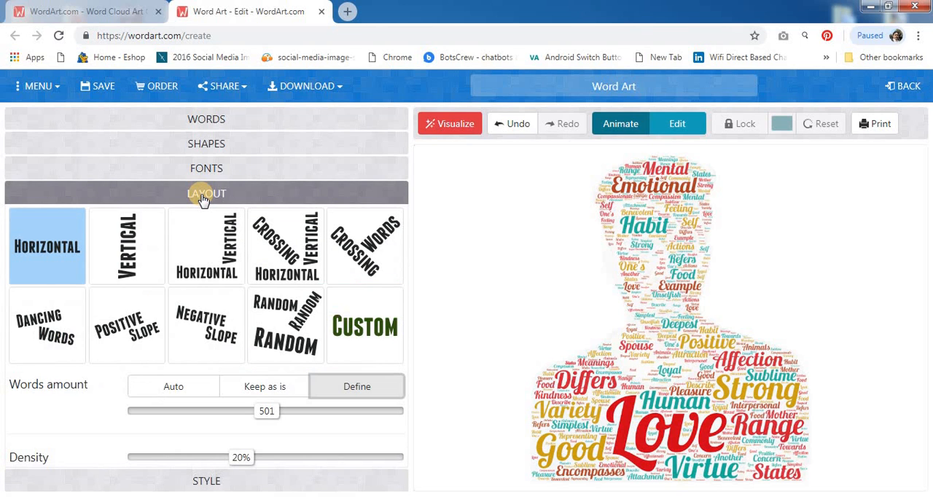
{"action": "left_click", "coordinate": [283, 329]}
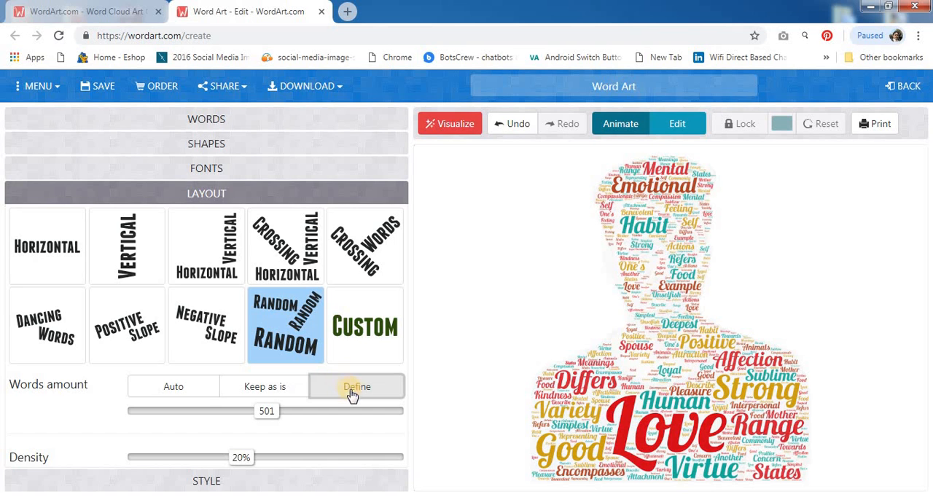
{"action": "left_click", "coordinate": [453, 125]}
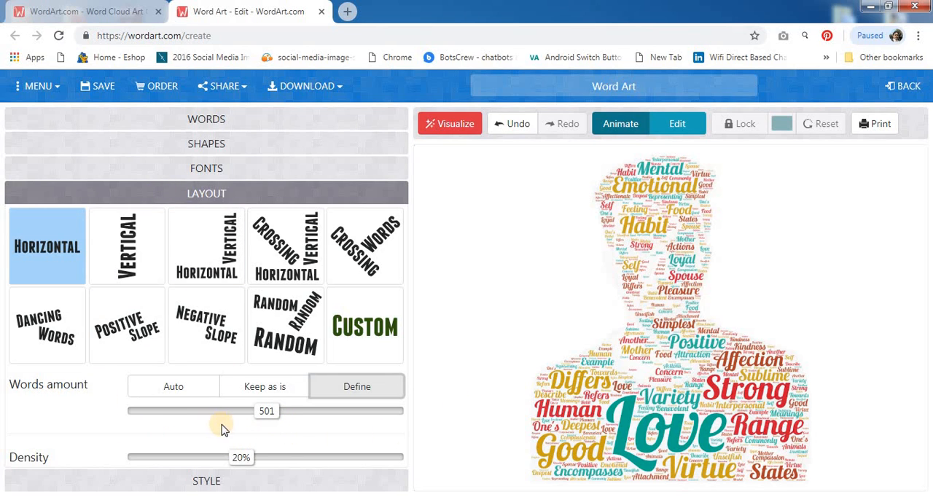
Set the words amount to 579 and the density to 24%, and regenerate the word cloud.
{"action": "left_click", "coordinate": [276, 413]}
{"action": "left_click_drag", "start_coordinate": [275, 413], "coordinate": [283, 412]}
{"action": "left_click_drag", "start_coordinate": [241, 457], "coordinate": [261, 459]}
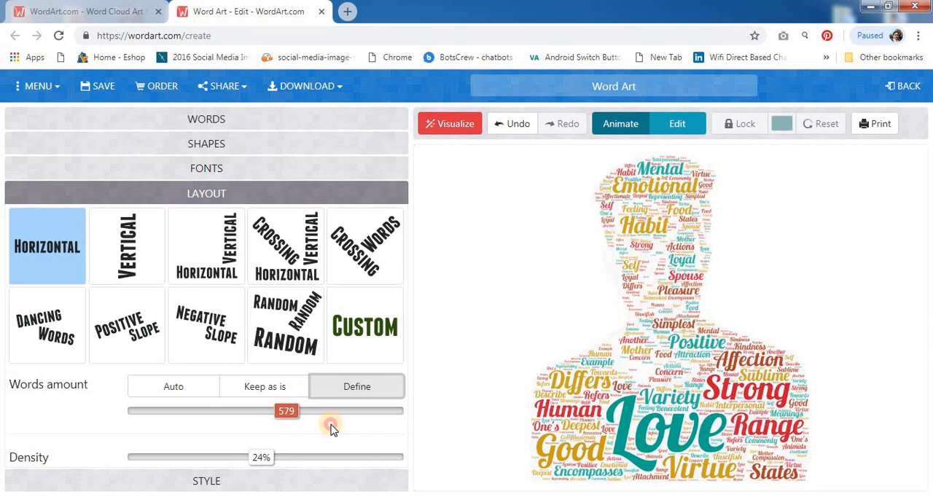
{"action": "left_click", "coordinate": [465, 124]}
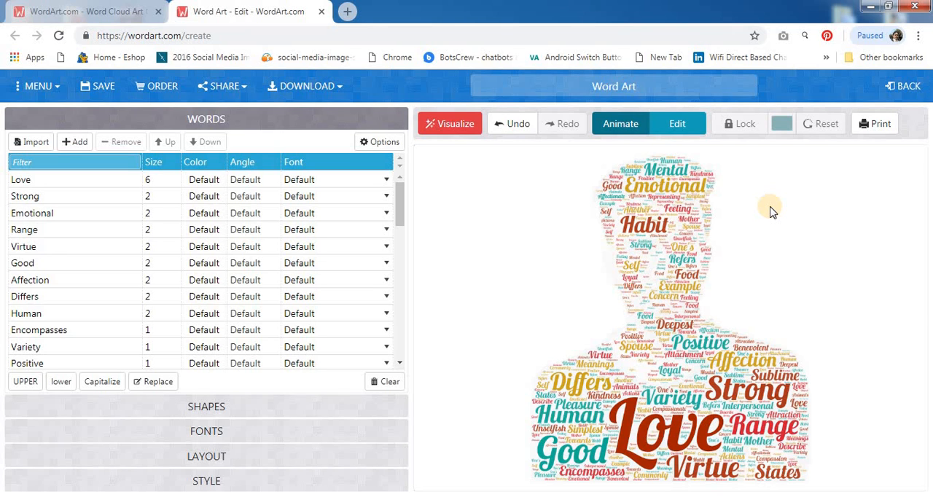
Set the word cloud's background color to the muted red #BD5C5C.
{"action": "left_click", "coordinate": [204, 481]}
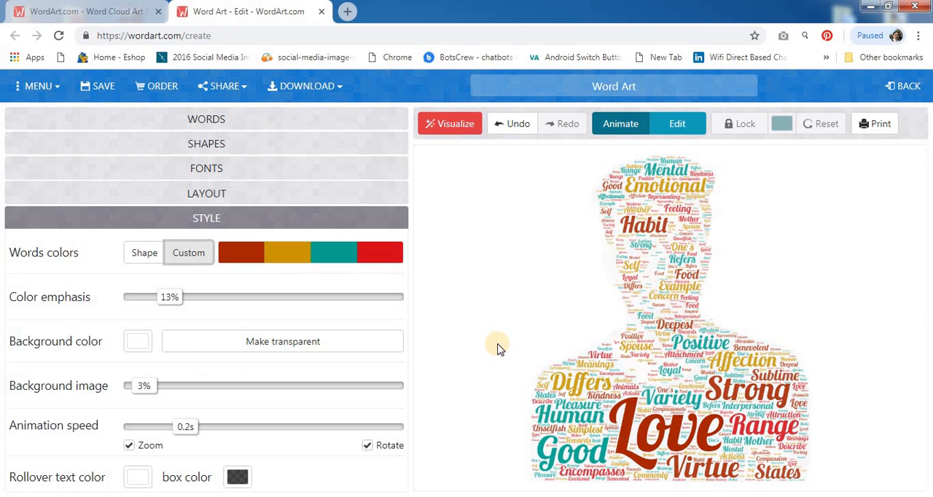
{"action": "left_click", "coordinate": [143, 343]}
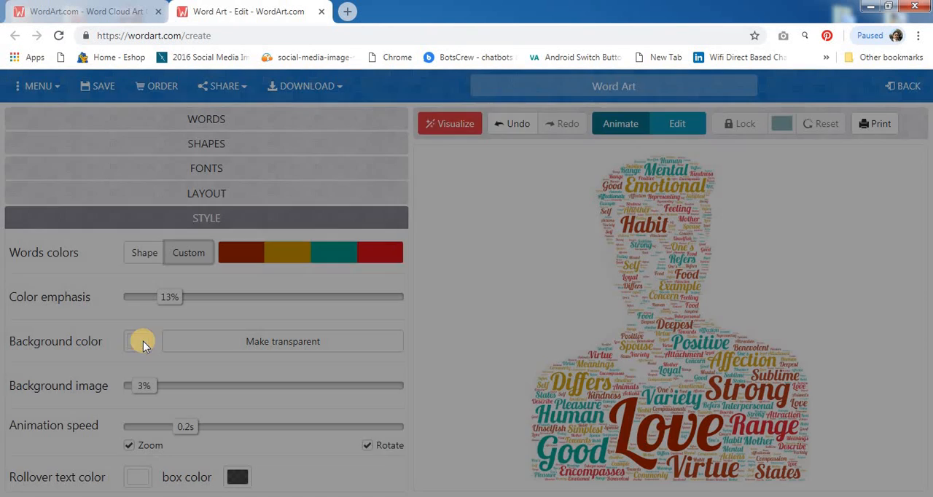
{"action": "left_click", "coordinate": [469, 188]}
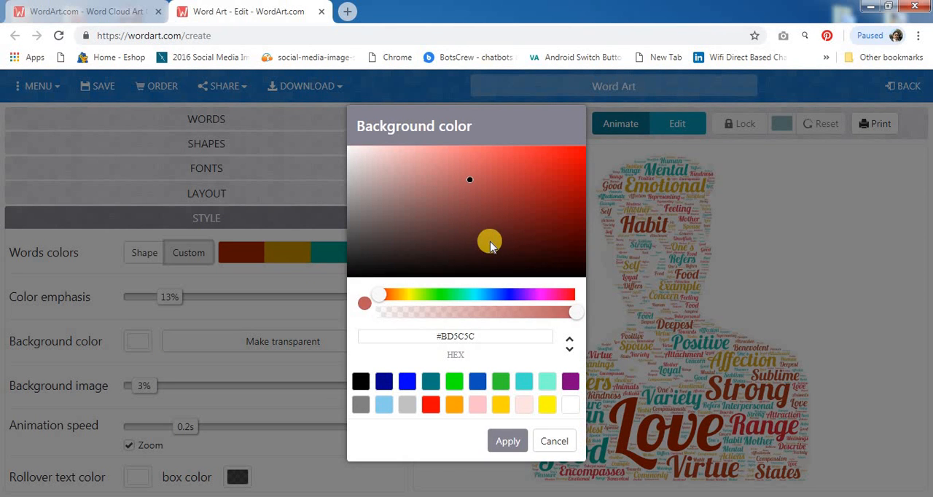
{"action": "left_click", "coordinate": [514, 446]}
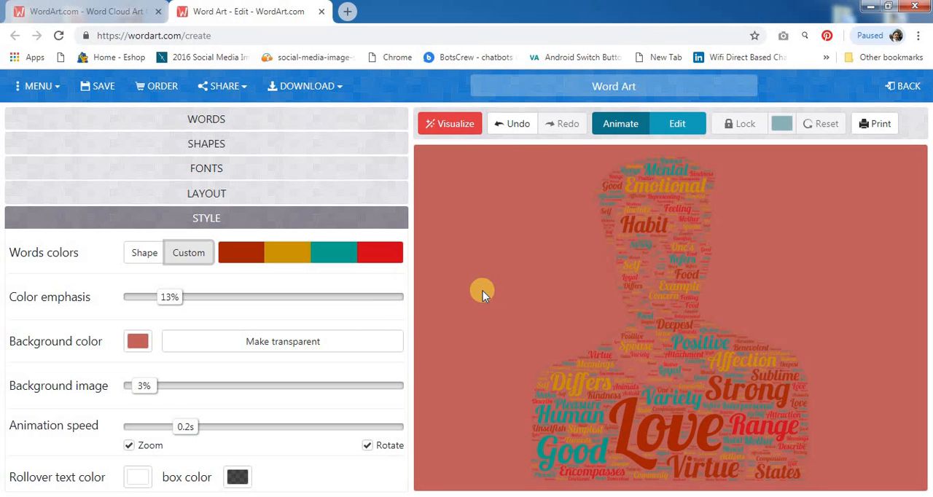
Try a transparent background for the word cloud, and return the background to solid white.
{"action": "left_click", "coordinate": [137, 341]}
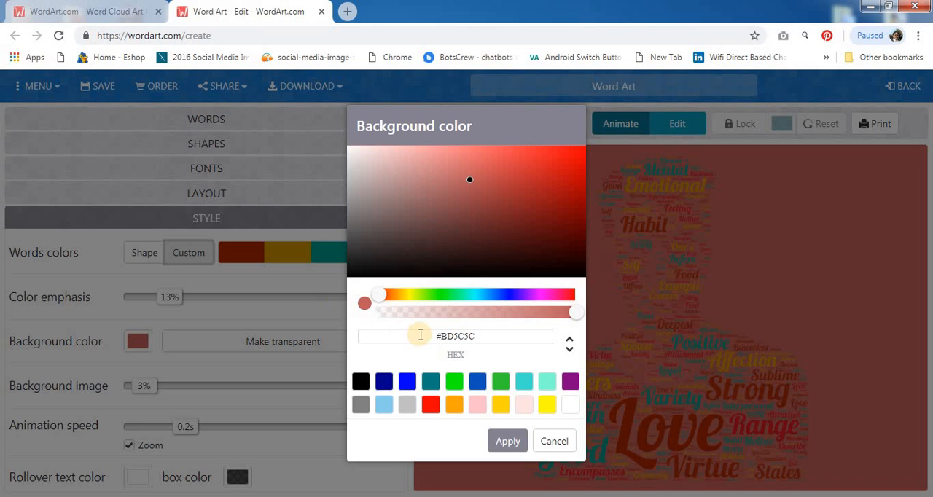
{"action": "left_click", "coordinate": [358, 383]}
{"action": "left_click", "coordinate": [278, 356]}
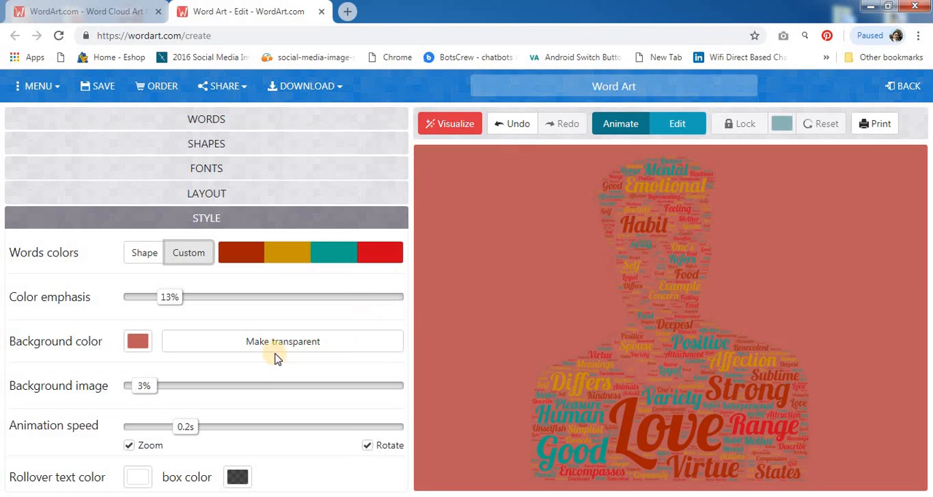
{"action": "left_click", "coordinate": [278, 344]}
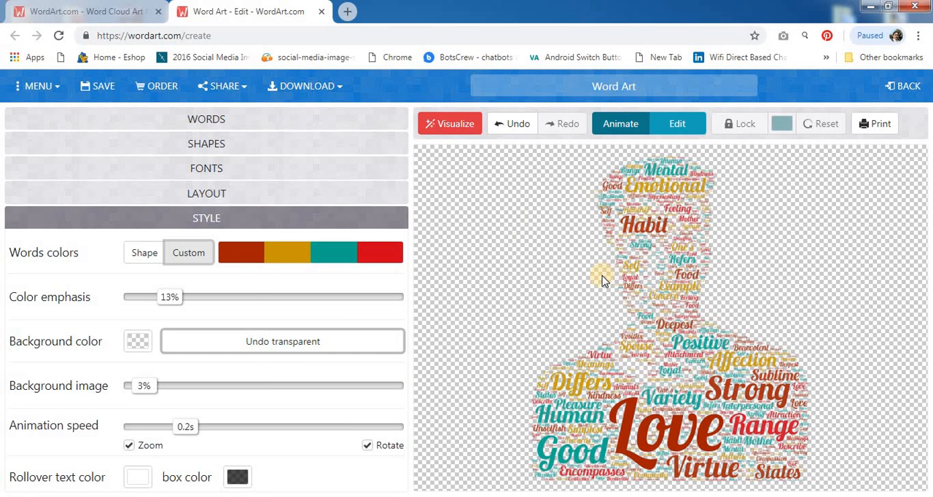
{"action": "left_click", "coordinate": [139, 346]}
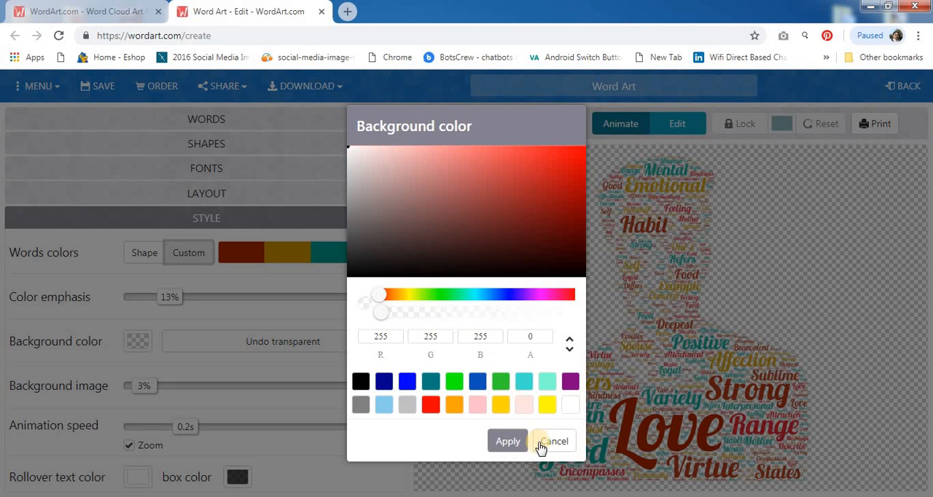
{"action": "left_click", "coordinate": [504, 441]}
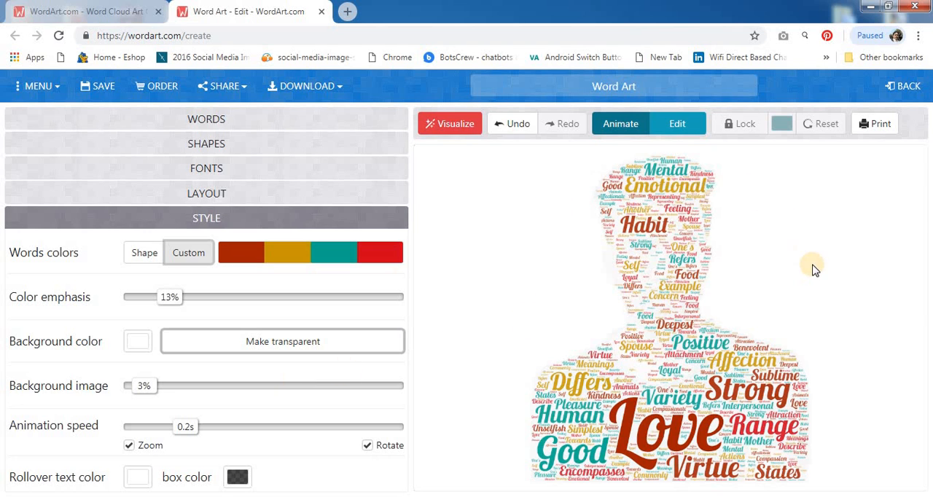
Download the word cloud as a Standard JPEG and open the downloaded image in the photo viewer.
{"action": "left_click", "coordinate": [321, 93]}
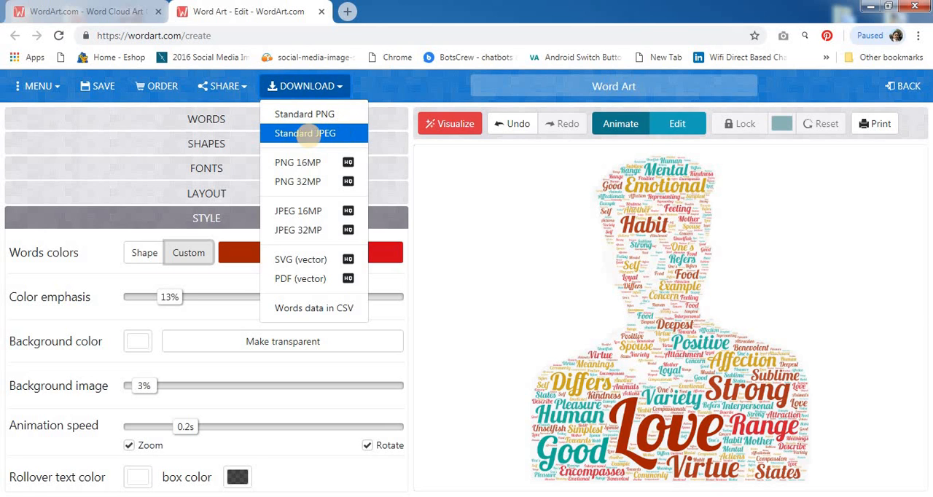
{"action": "left_click", "coordinate": [315, 137]}
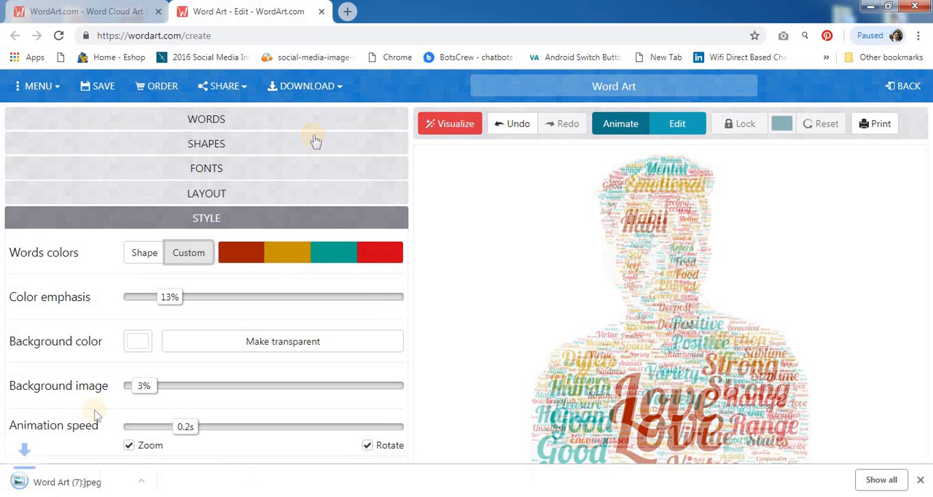
{"action": "left_click", "coordinate": [16, 488]}
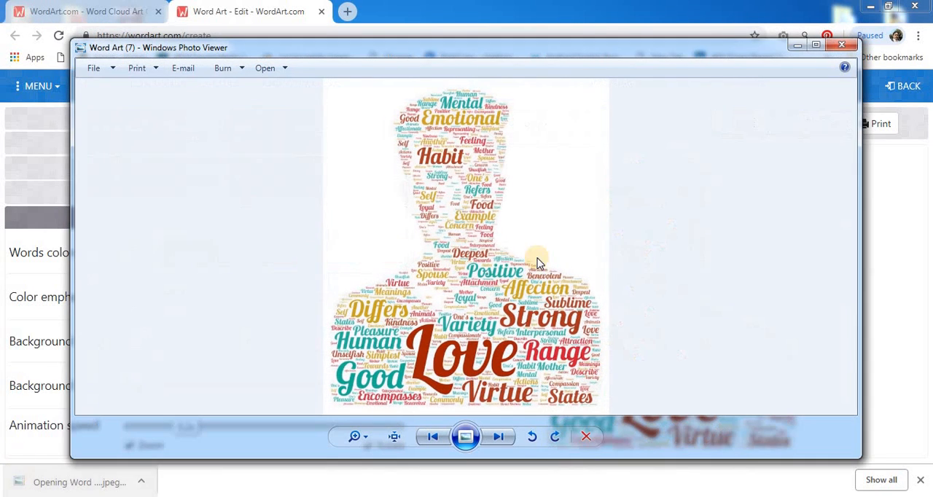
{"action": "left_click", "coordinate": [816, 48]}
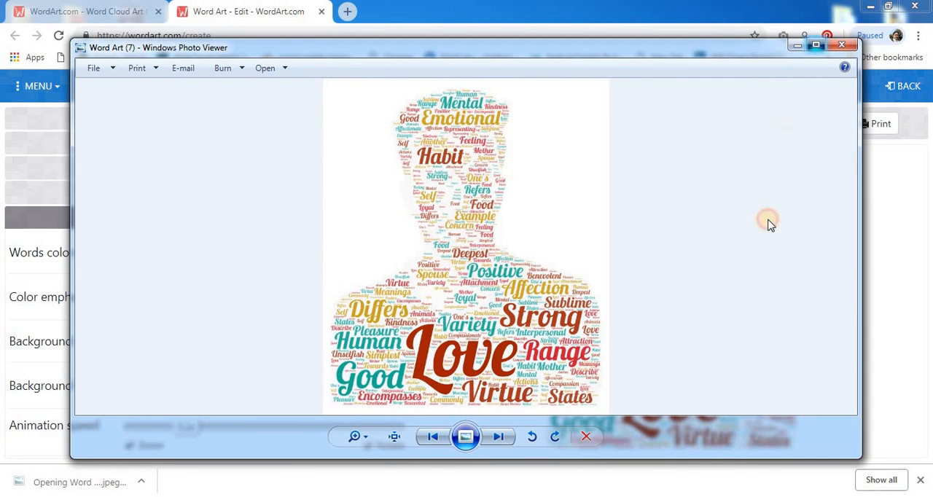